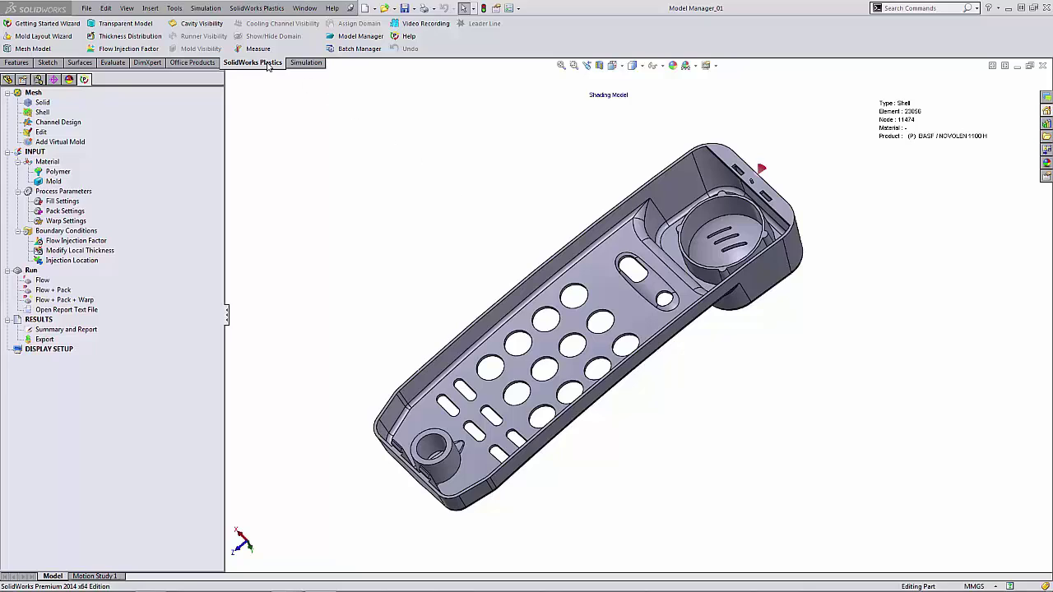
- Open the Batch Manager, widen its pane, and expand Computer > Local Disk (C:) > 2014 Training Files
click(350, 55)
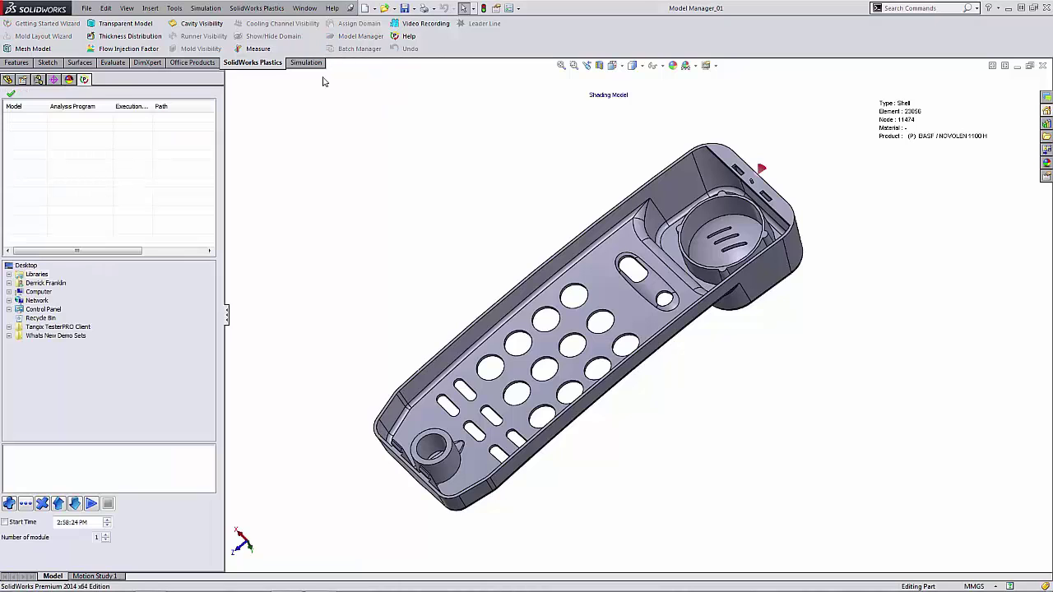
drag(228, 315, 245, 315)
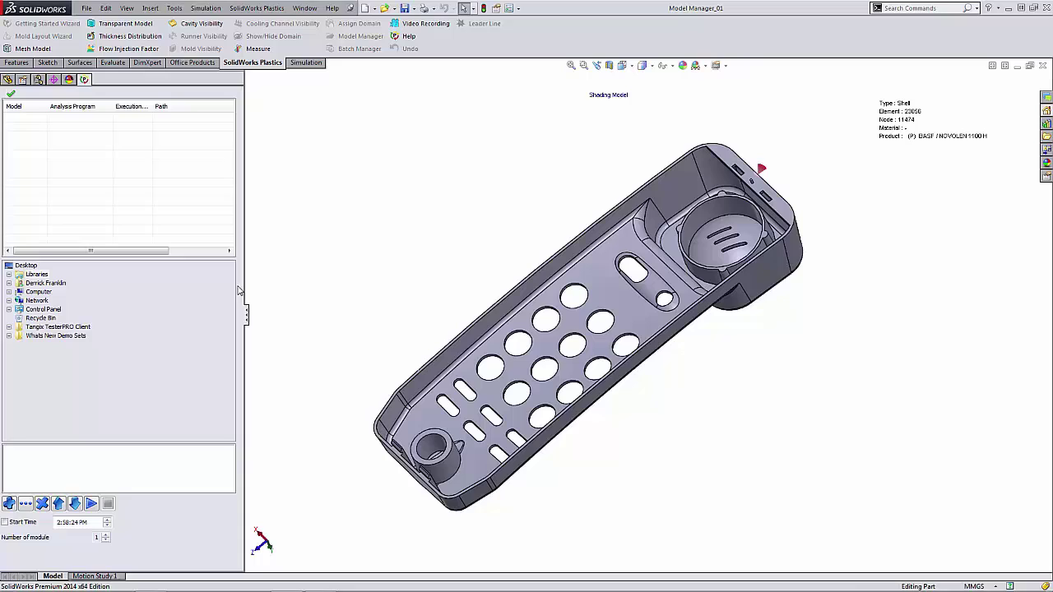
click(9, 291)
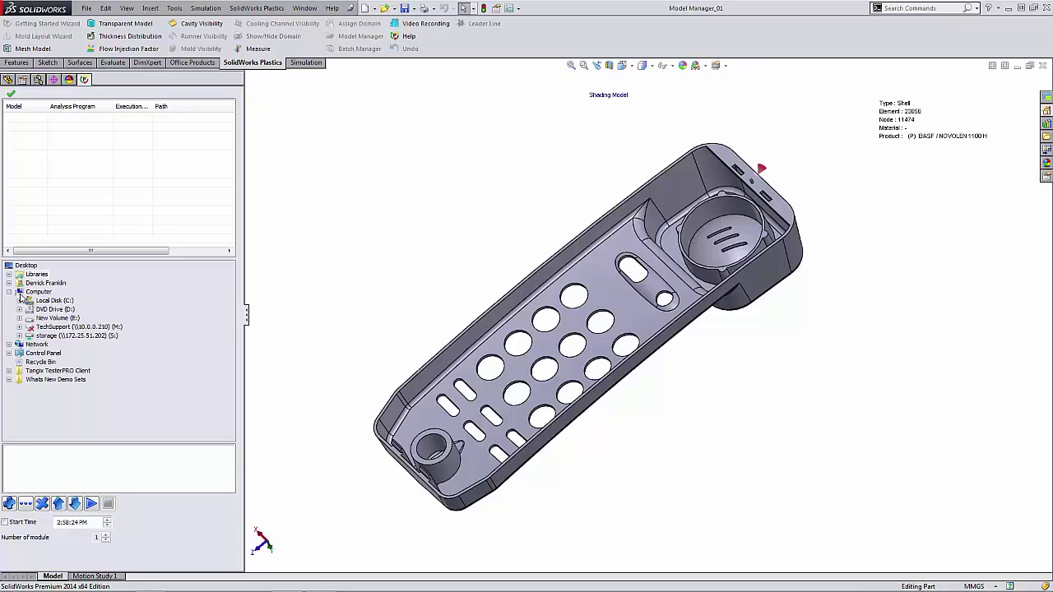
click(20, 301)
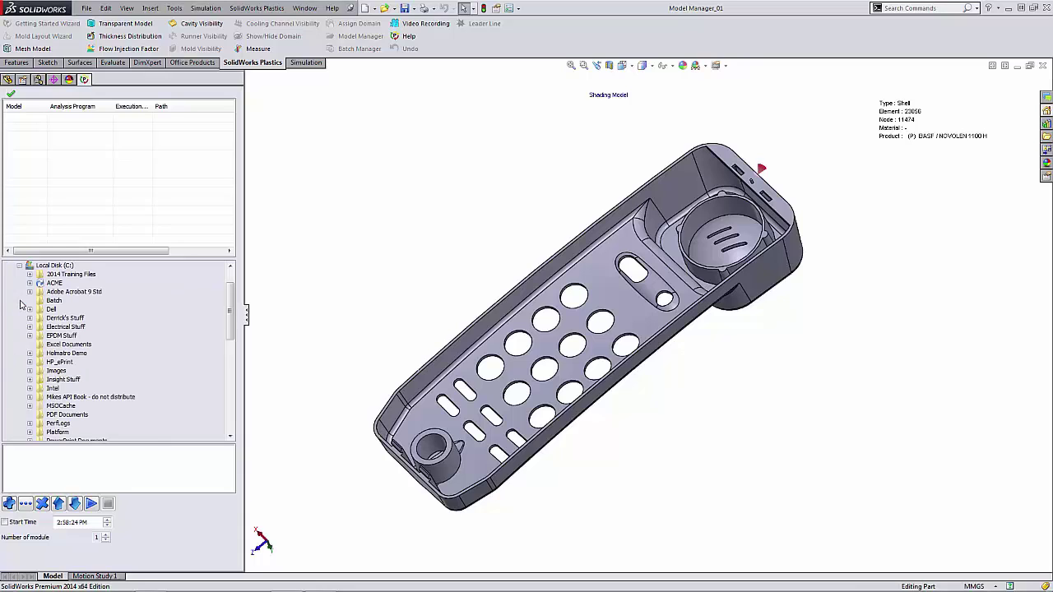
click(29, 274)
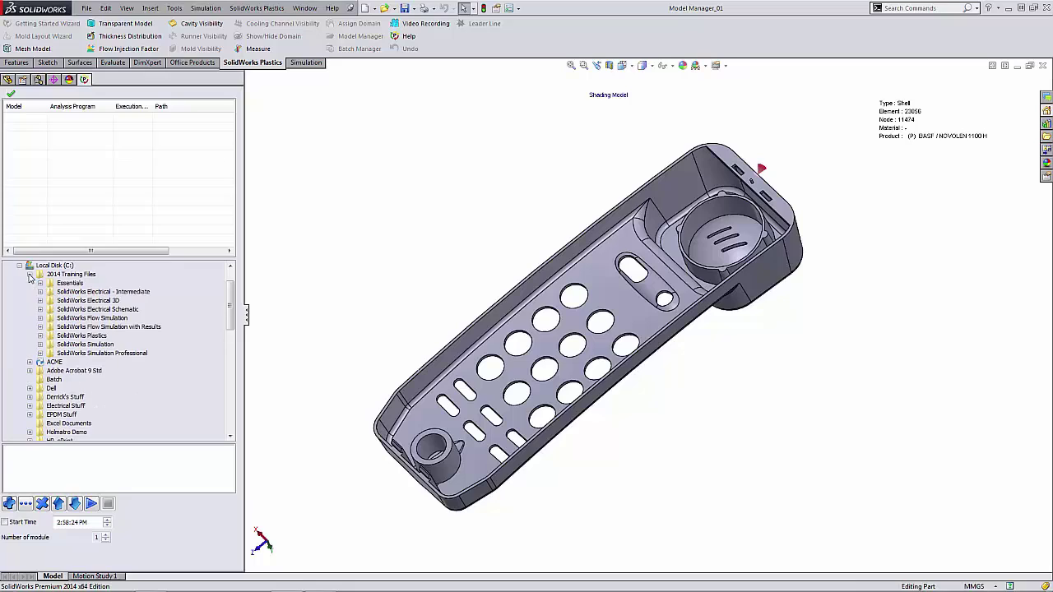
- Expand SolidWorks Plastics > Lesson04 > Case Study and select the Model Manager_02 study
click(40, 335)
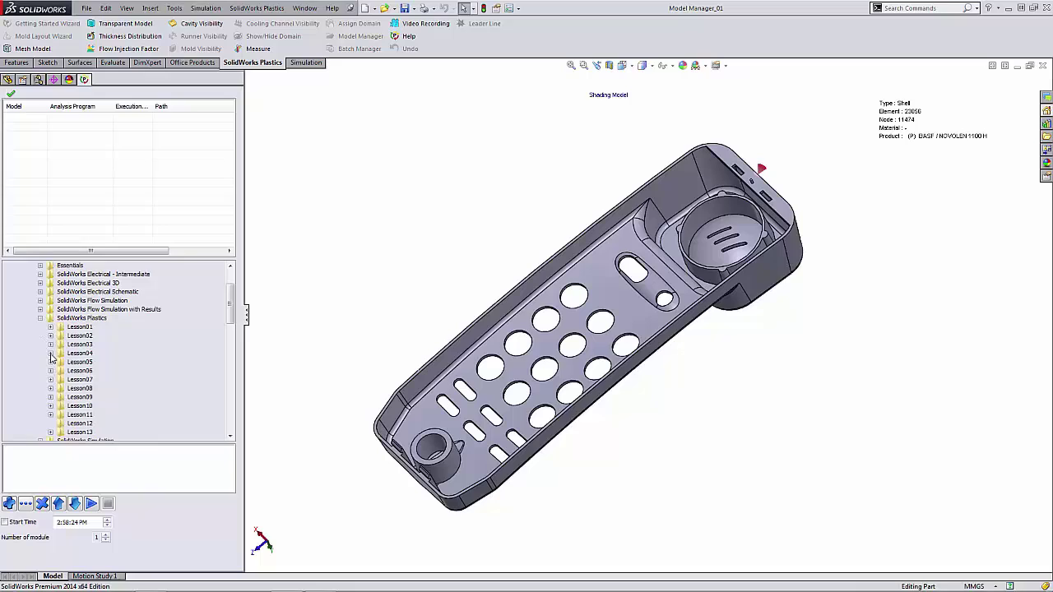
click(50, 354)
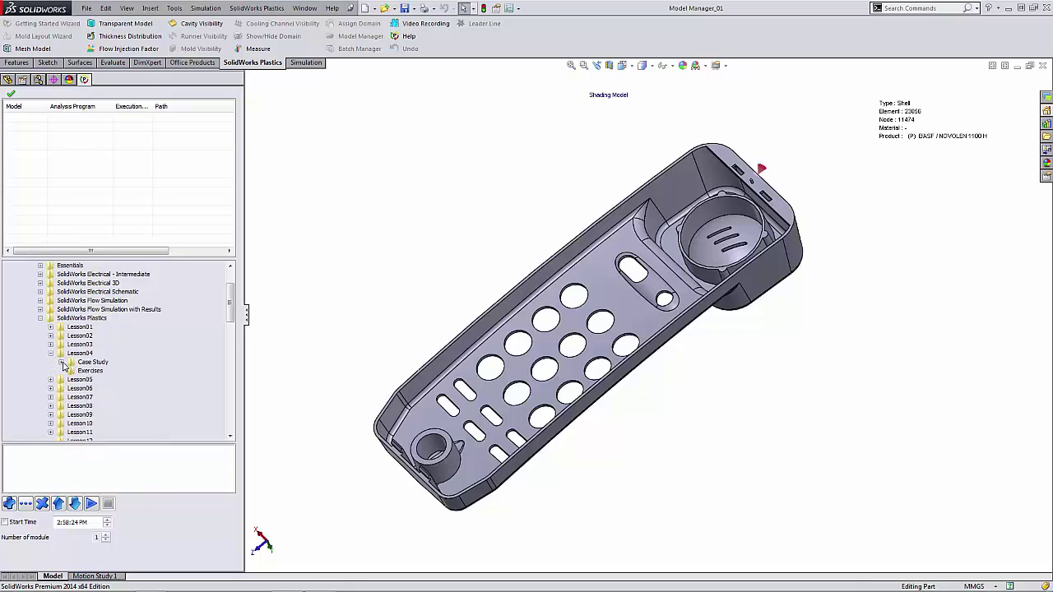
click(62, 363)
double_click(83, 365)
click(60, 363)
click(109, 390)
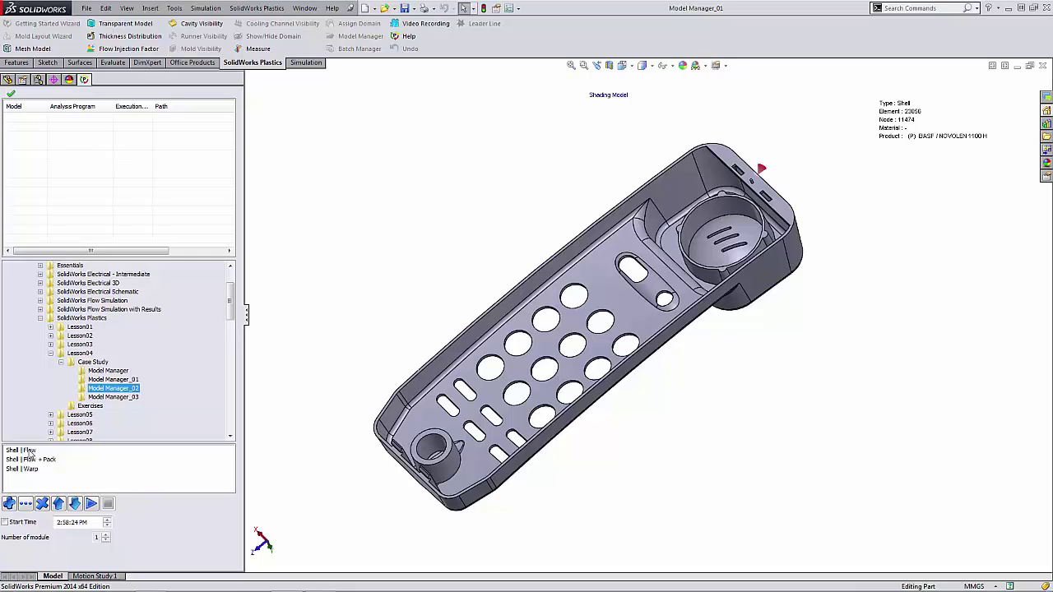
- Add a Shell | Flow analysis job for Model Manager_02 to the batch queue
click(29, 451)
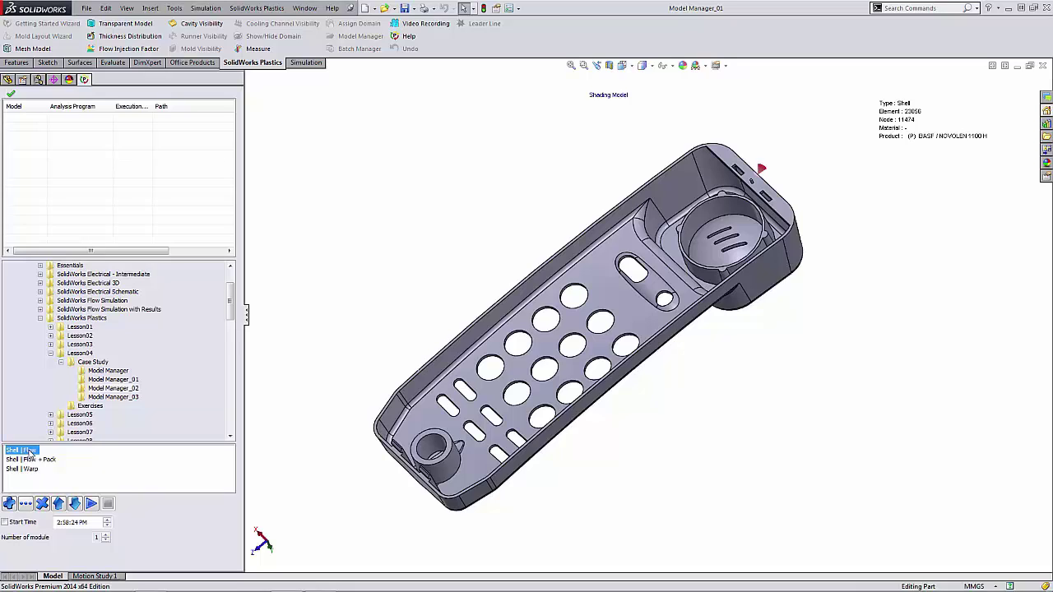
click(10, 504)
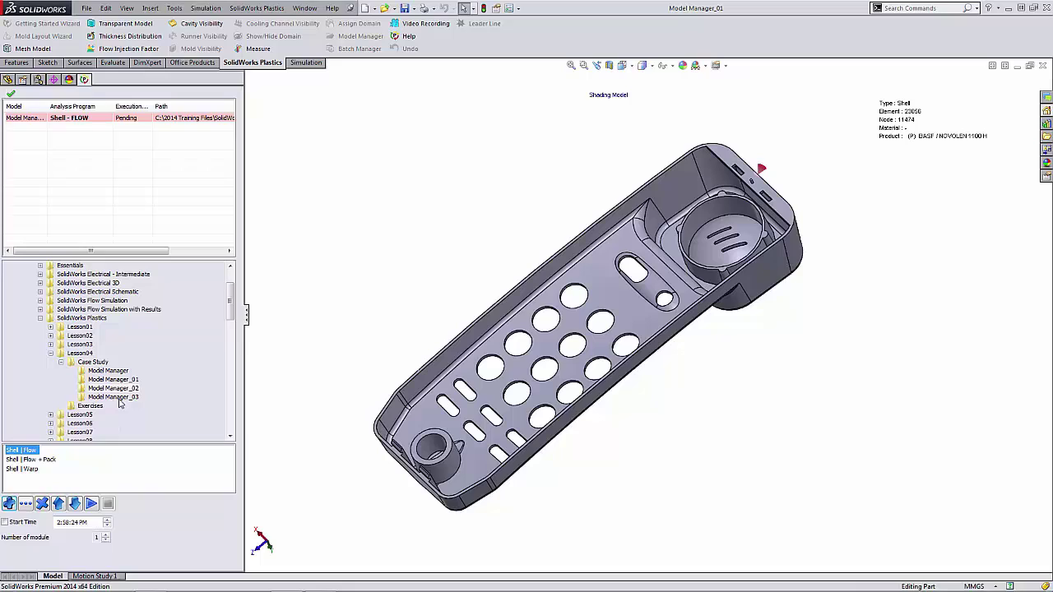
- Queue a Shell | Flow job for Model Manager_03 and widen the Model column
click(117, 398)
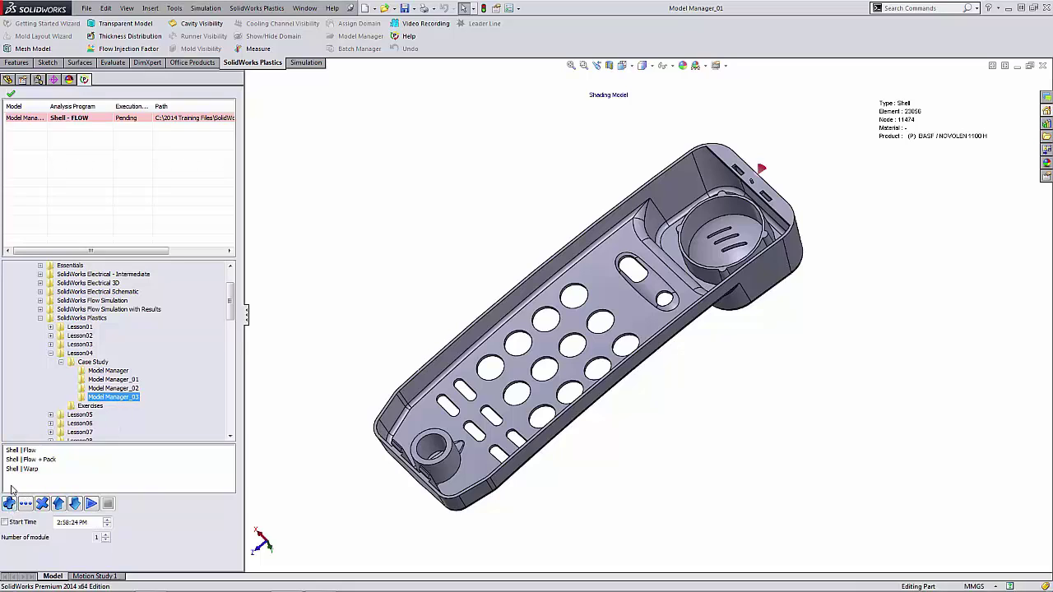
click(21, 451)
click(9, 503)
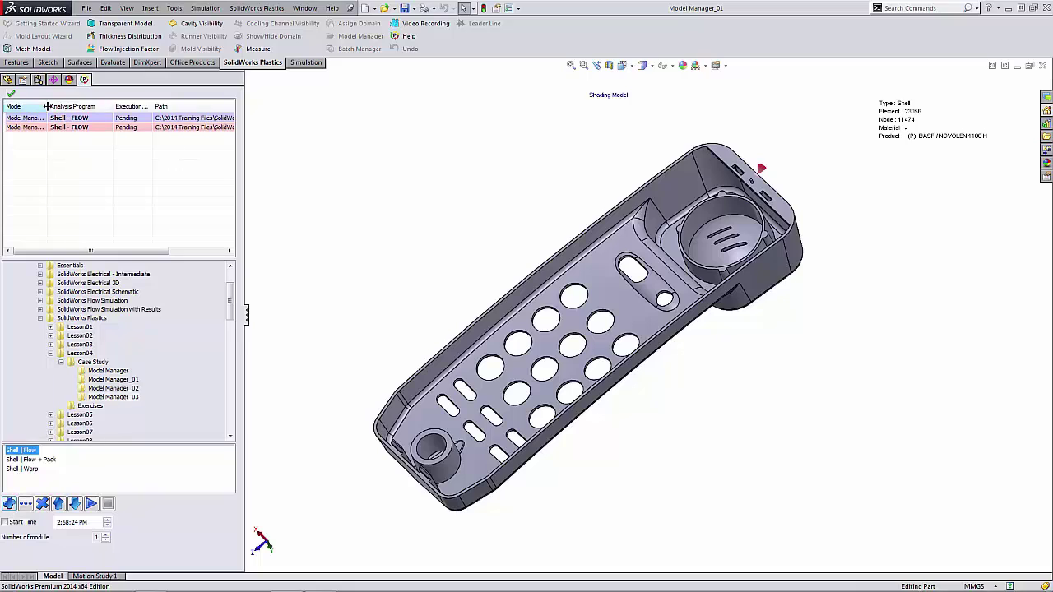
drag(47, 107, 66, 109)
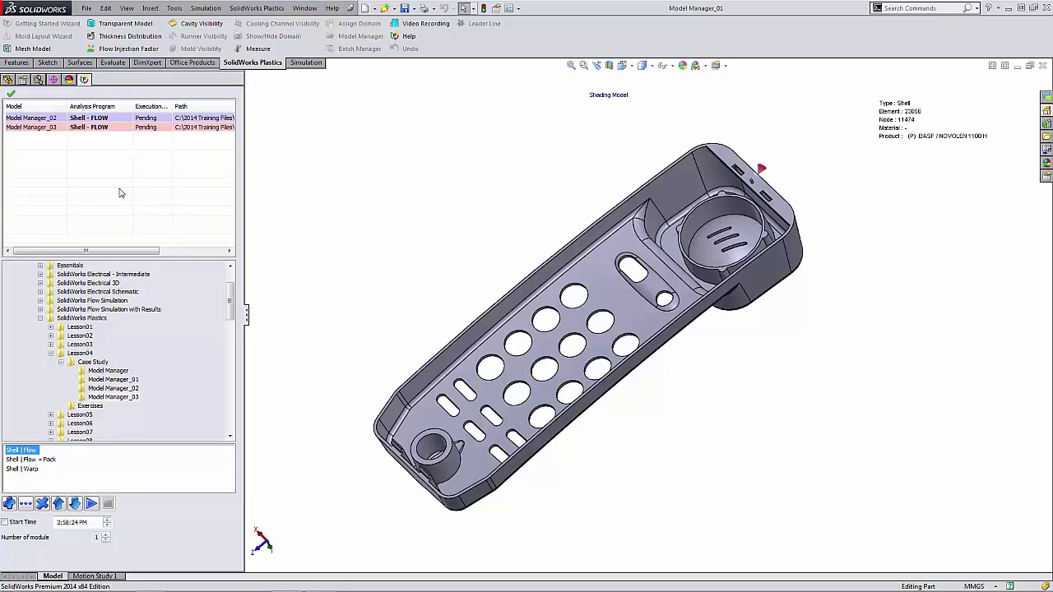
- Set the Model Manager_03 job's polymer to 78 PP BASF / NOVOLEN 1100 T from the Default Databank
right_click(47, 123)
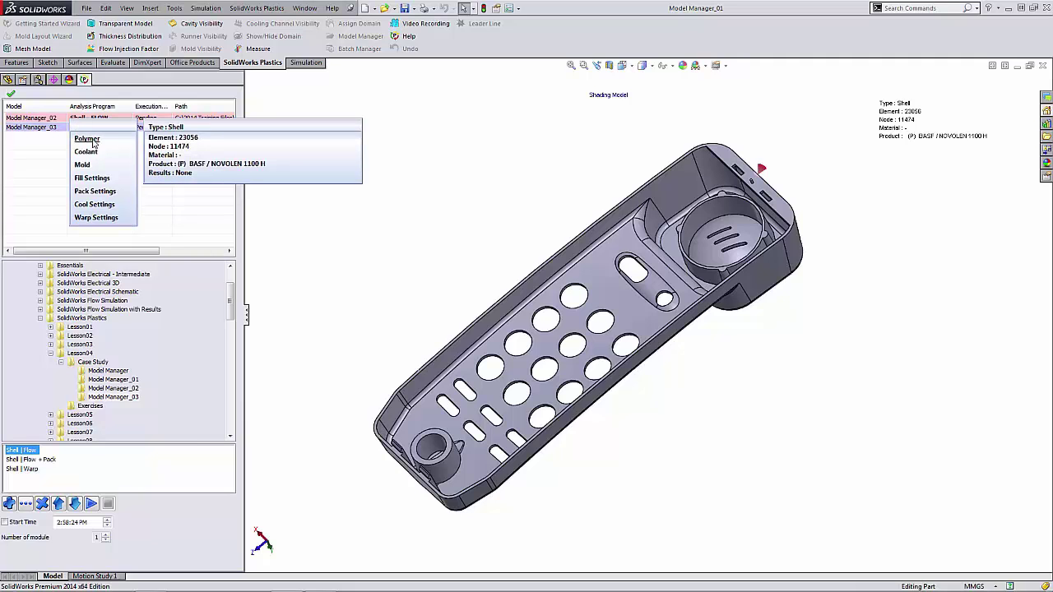
click(87, 139)
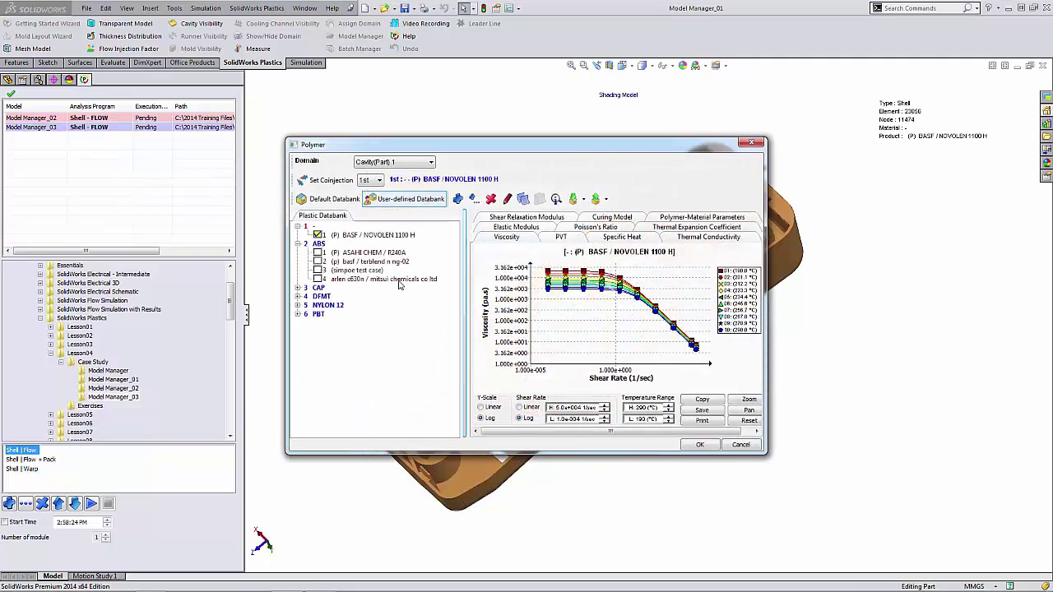
click(334, 198)
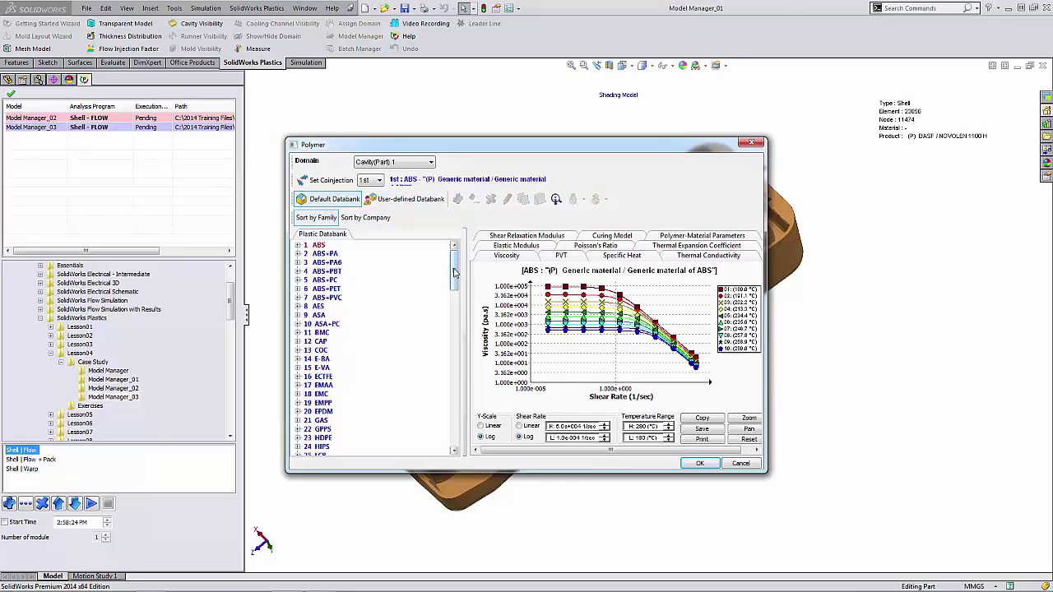
drag(454, 265, 453, 376)
click(298, 394)
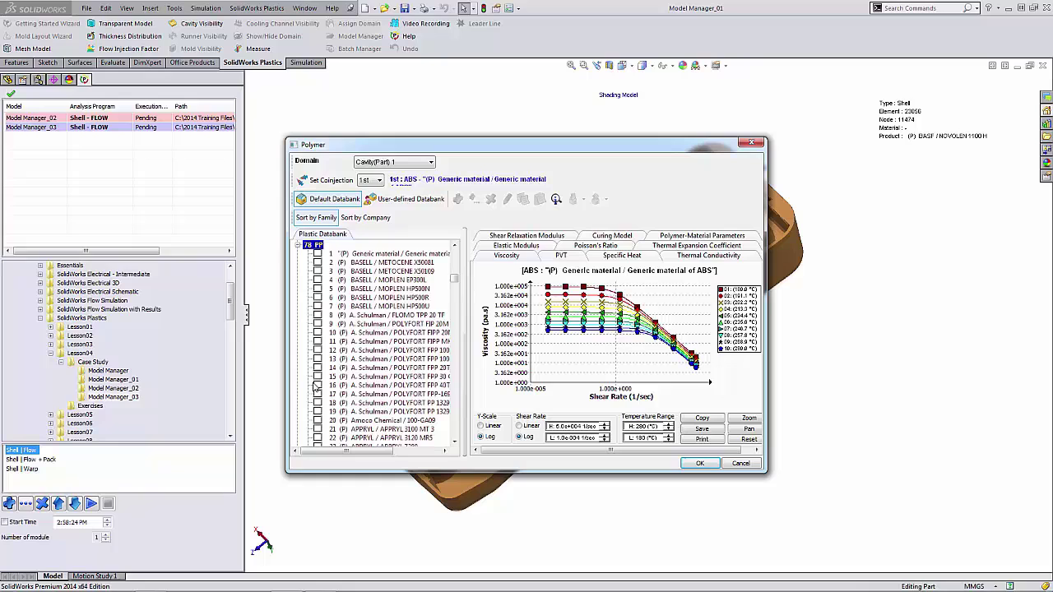
drag(453, 279, 463, 296)
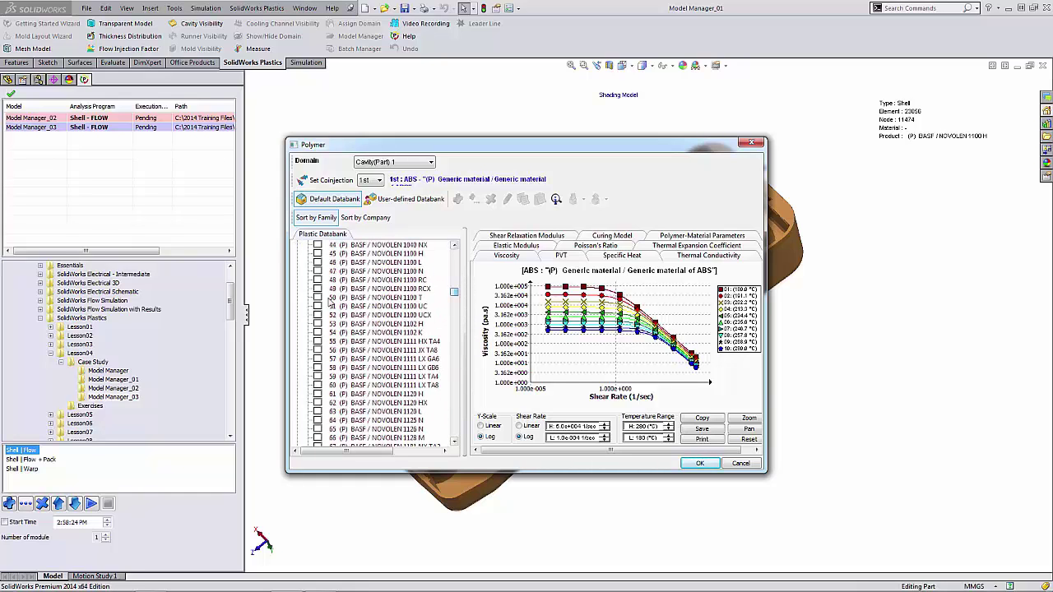
click(318, 298)
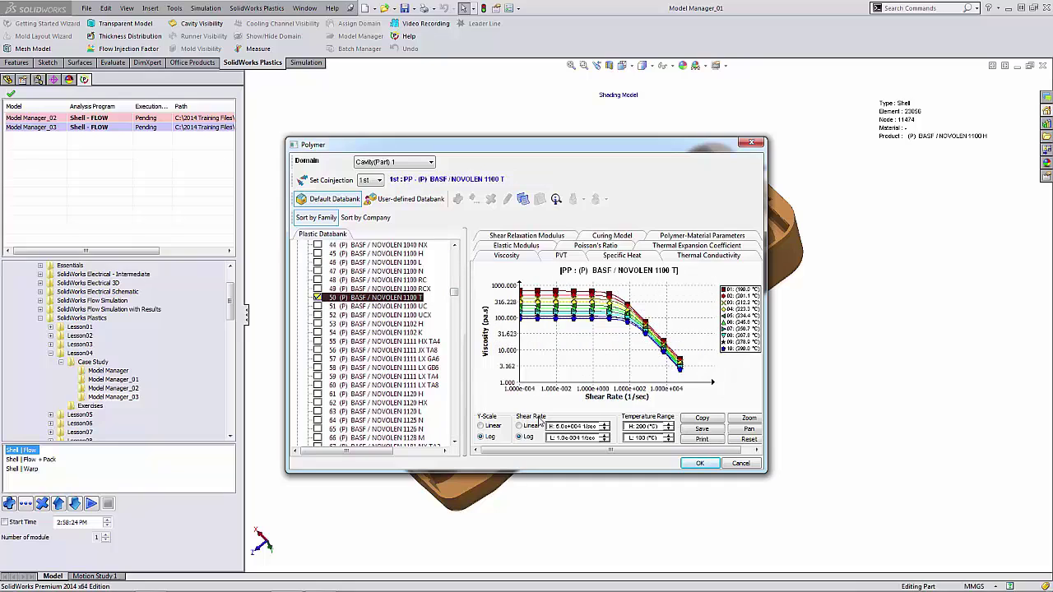
click(695, 464)
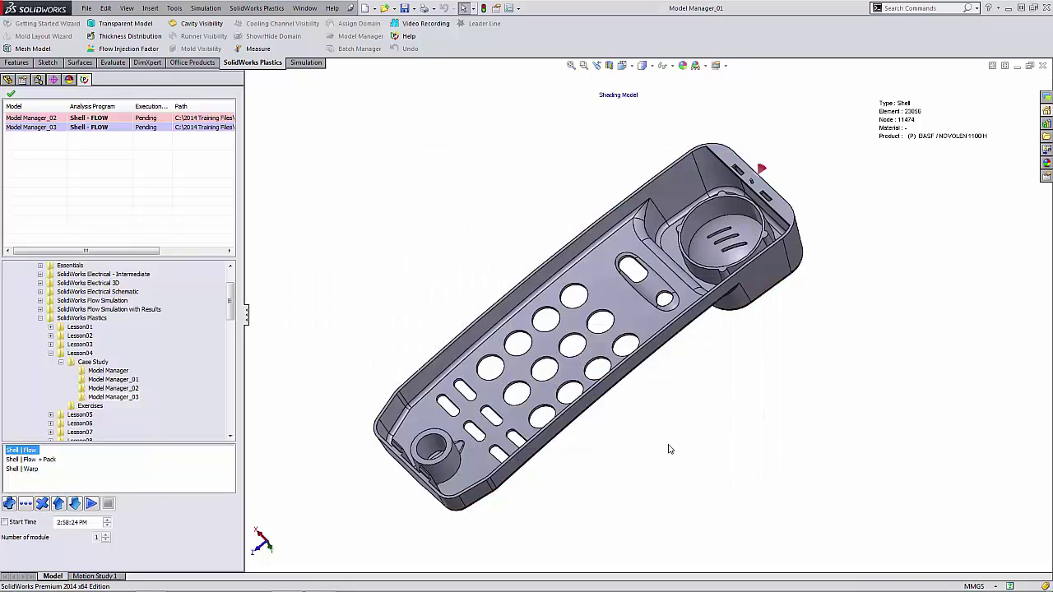
- Turn off Auto filling time for Model Manager_03 and set it to 0.5 sec
right_click(50, 132)
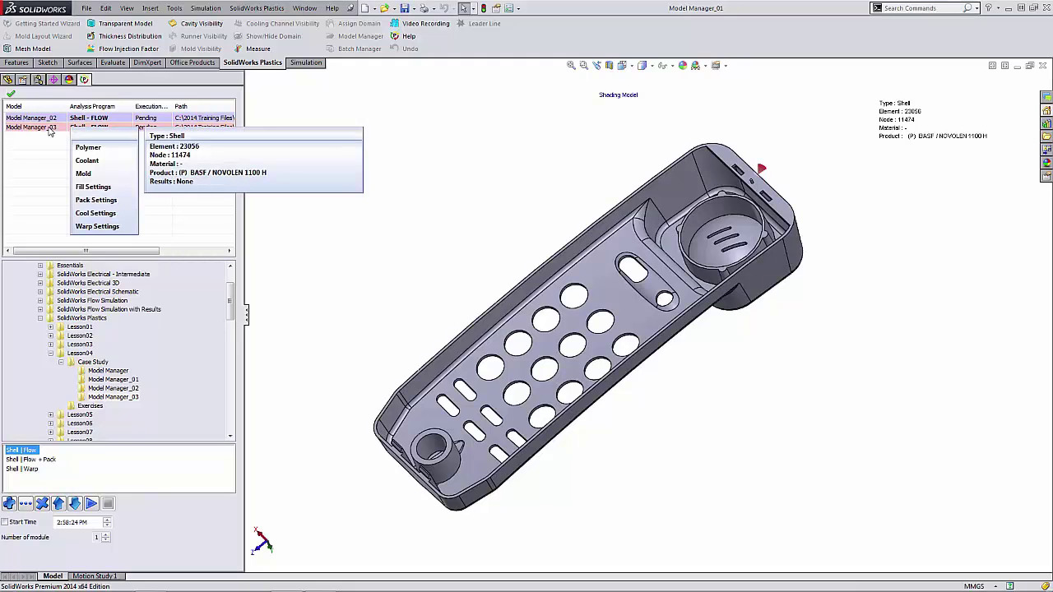
click(94, 188)
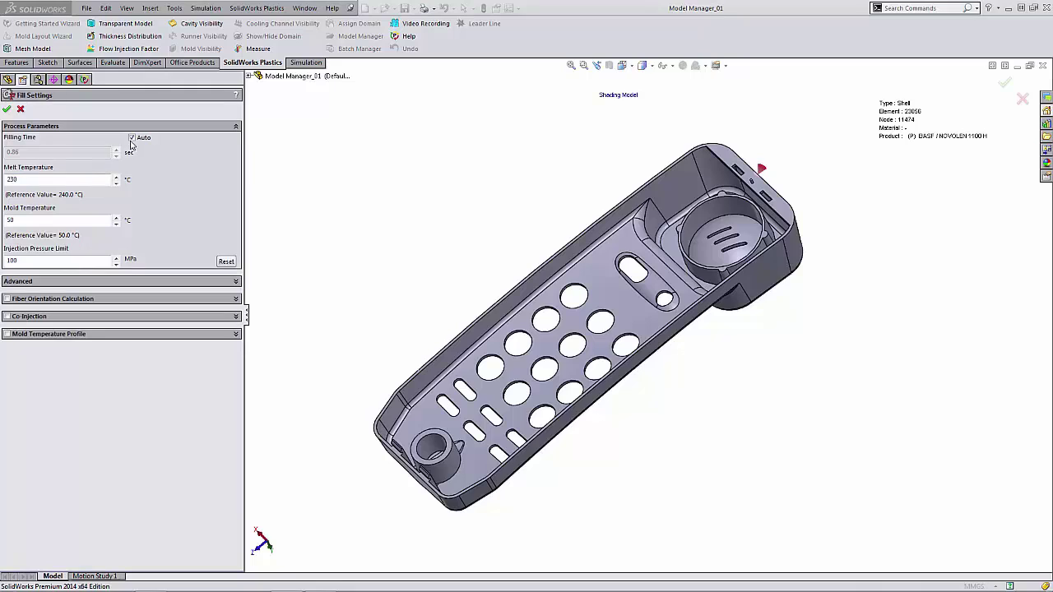
click(50, 153)
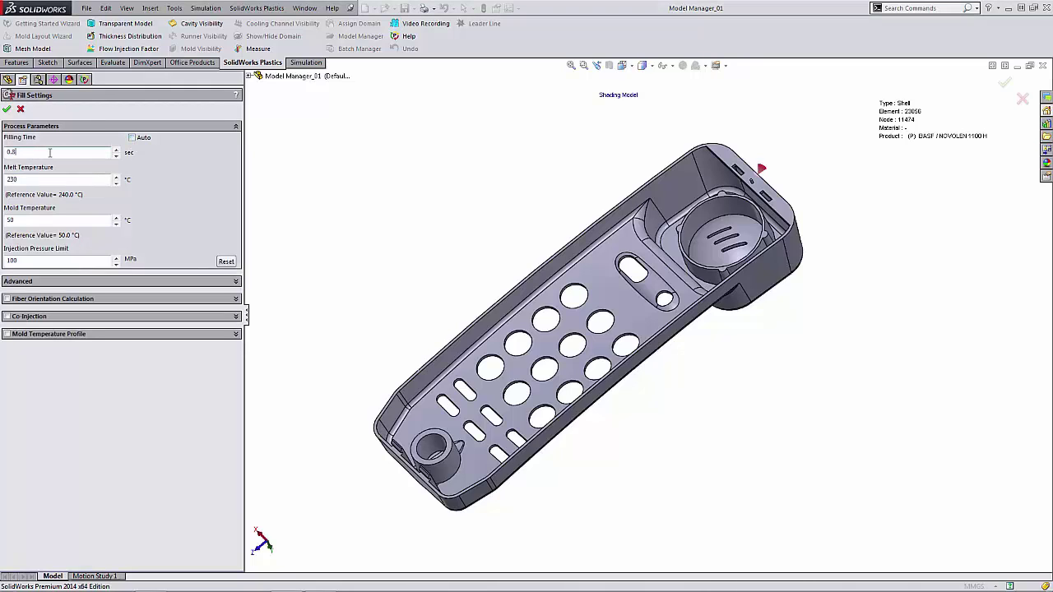
key(BackSpace)
click(6, 109)
right_click(27, 129)
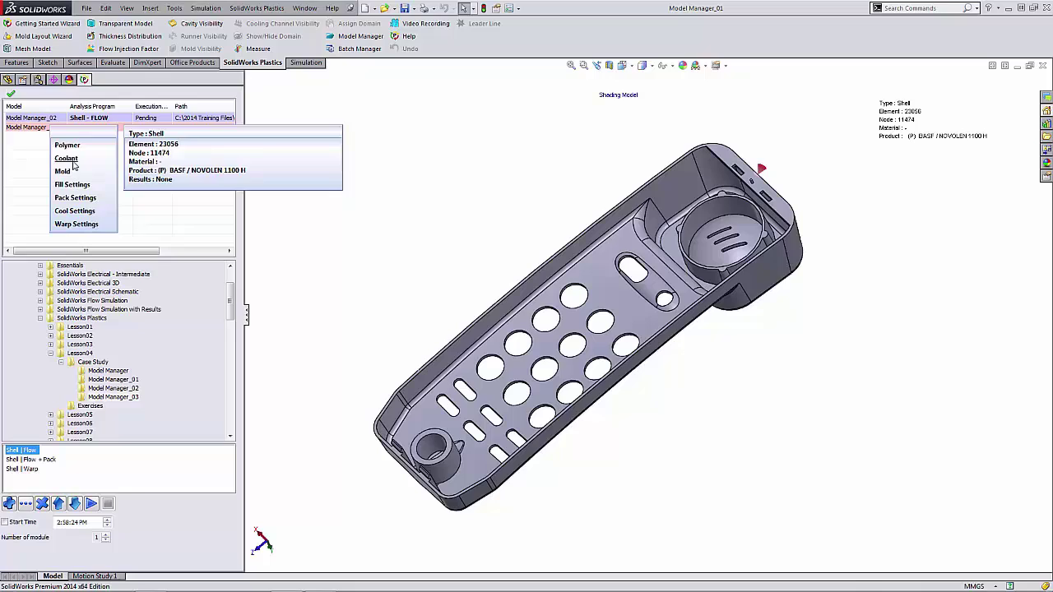
- Dismiss the job's context menu and run the batch queue
click(27, 167)
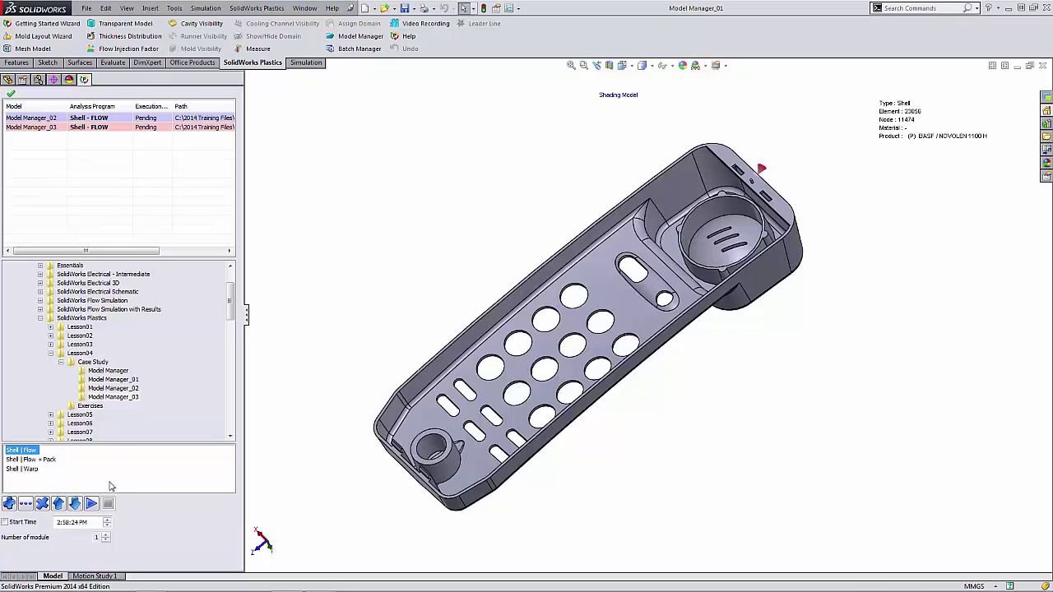
click(92, 504)
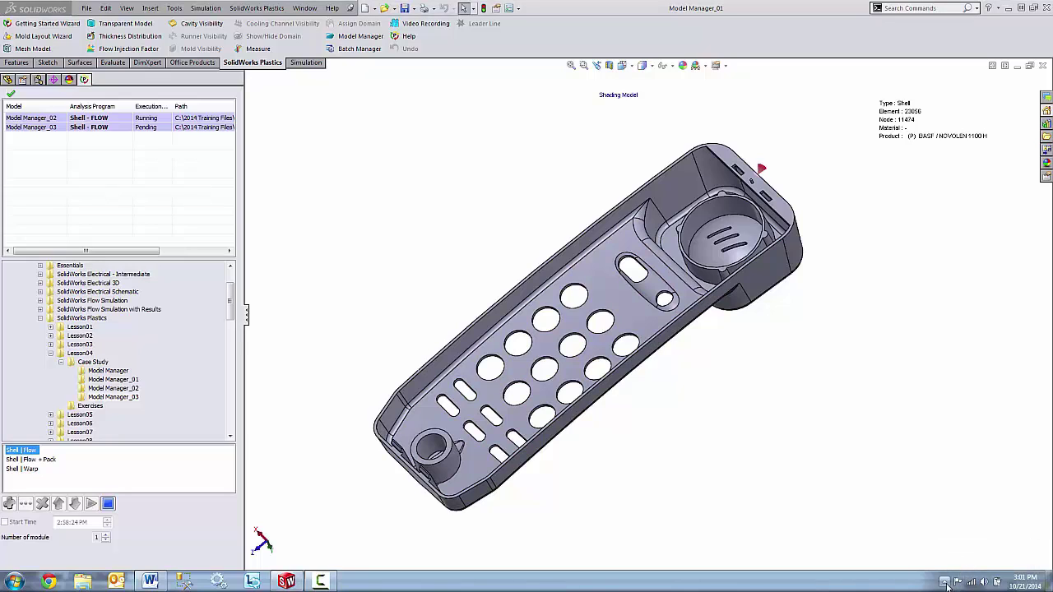
- Open the Analysis Manager window from its system tray icon
click(944, 581)
right_click(936, 529)
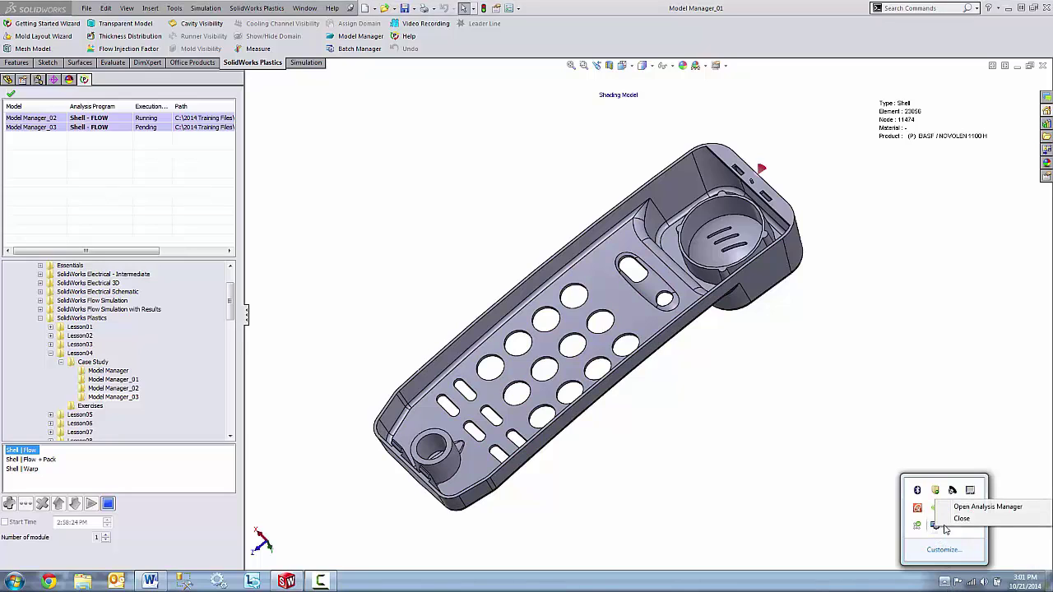
click(974, 508)
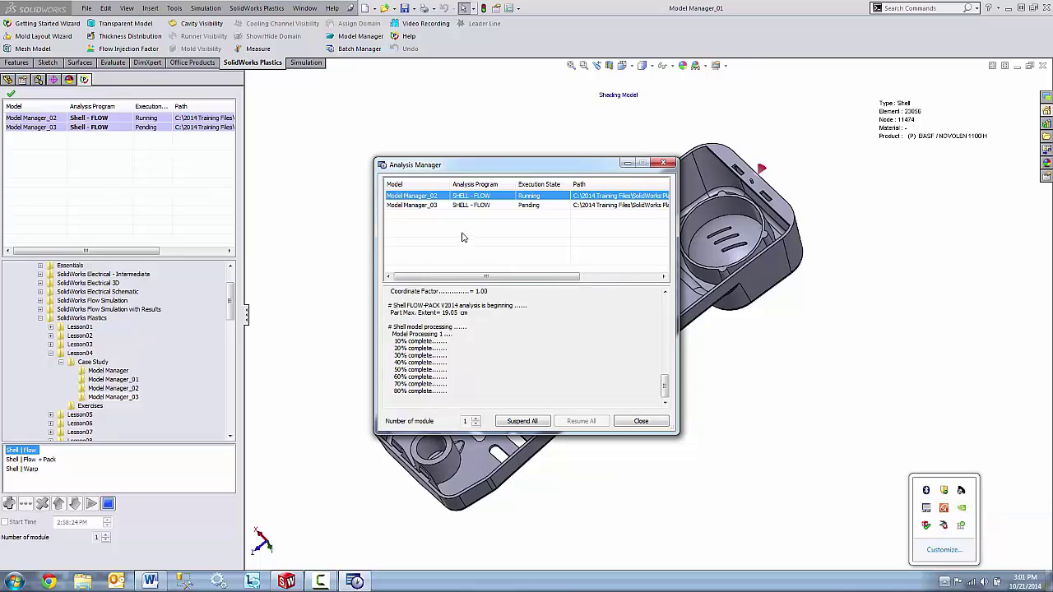